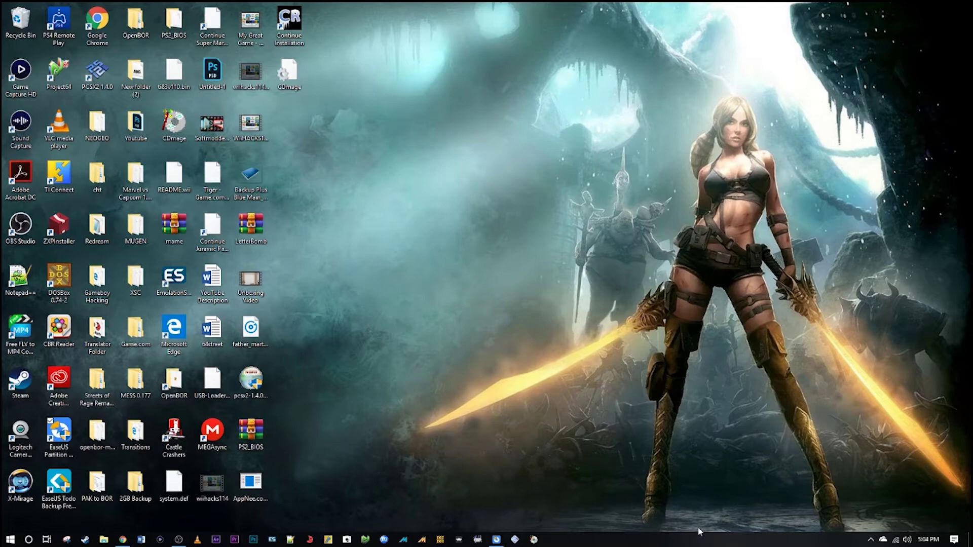
pyautogui.click(122, 539)
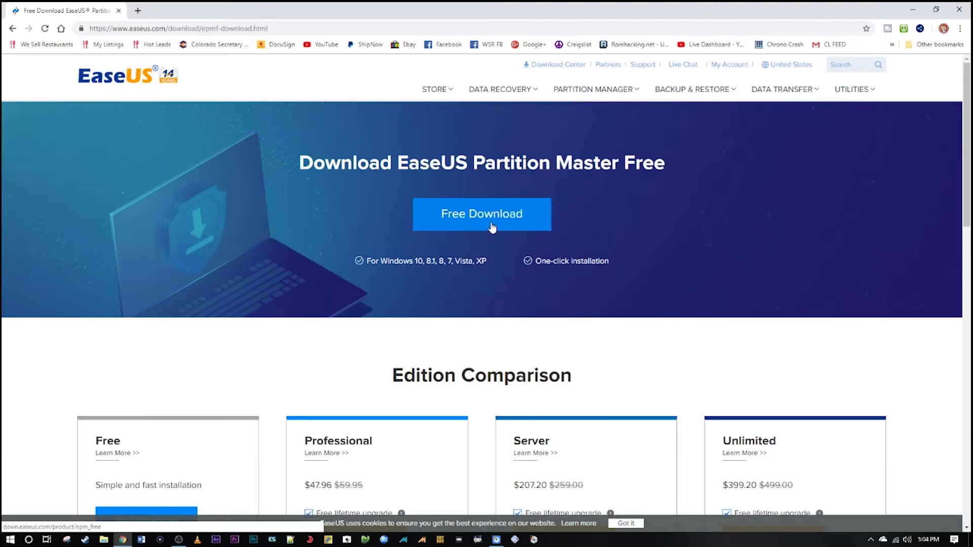
pyautogui.scroll(-3, 491, 227)
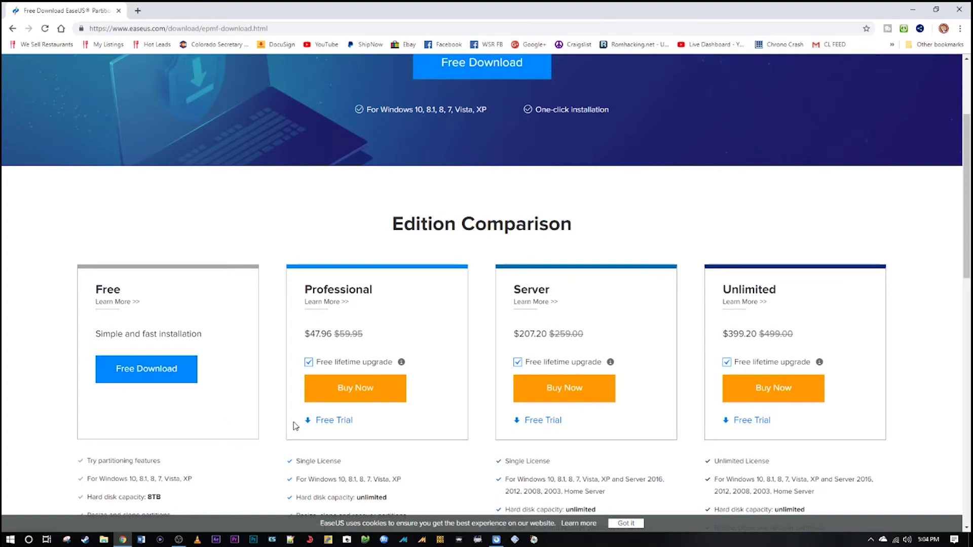
pyautogui.scroll(3, 284, 294)
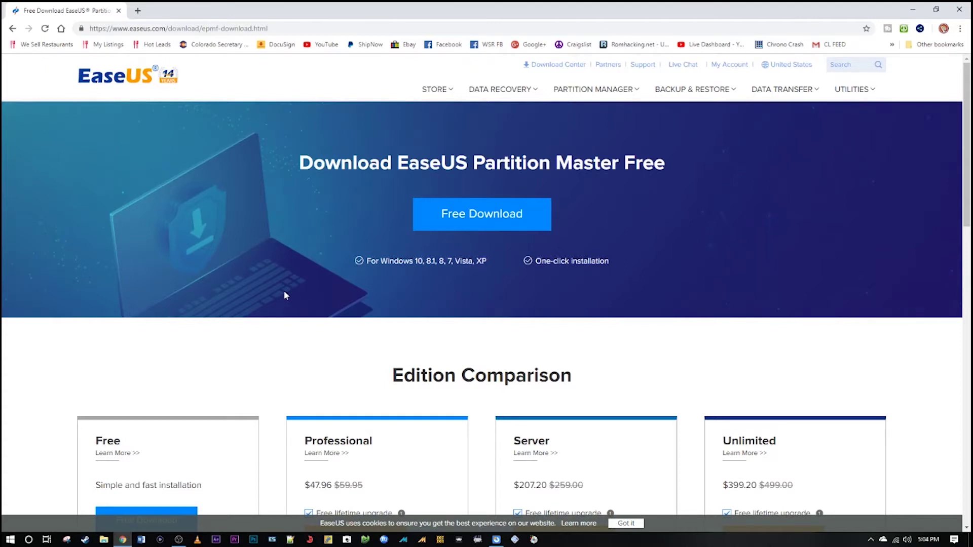
pyautogui.click(912, 9)
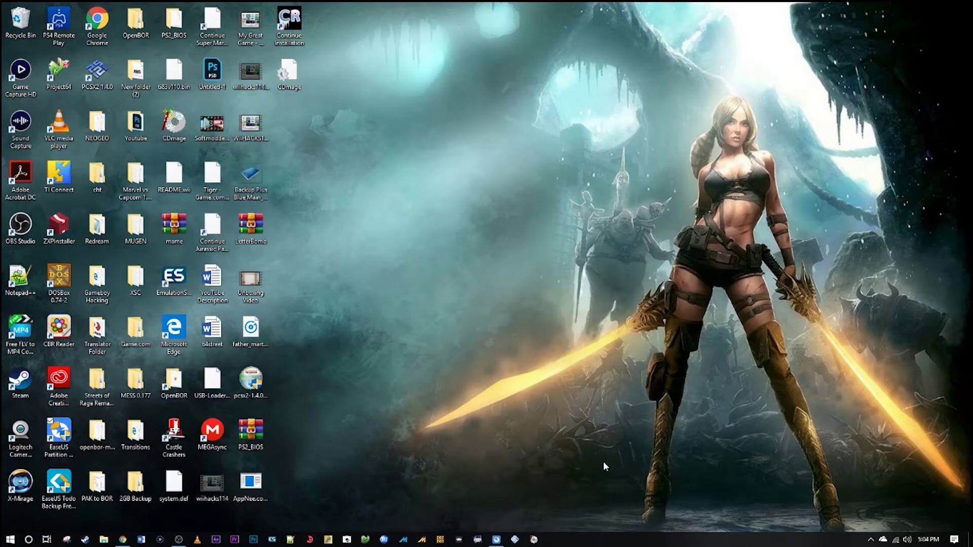
# Step: Bring back the EaseUS Partition Master window and open the action menu for Disk 3's F: partition
pyautogui.click(497, 541)
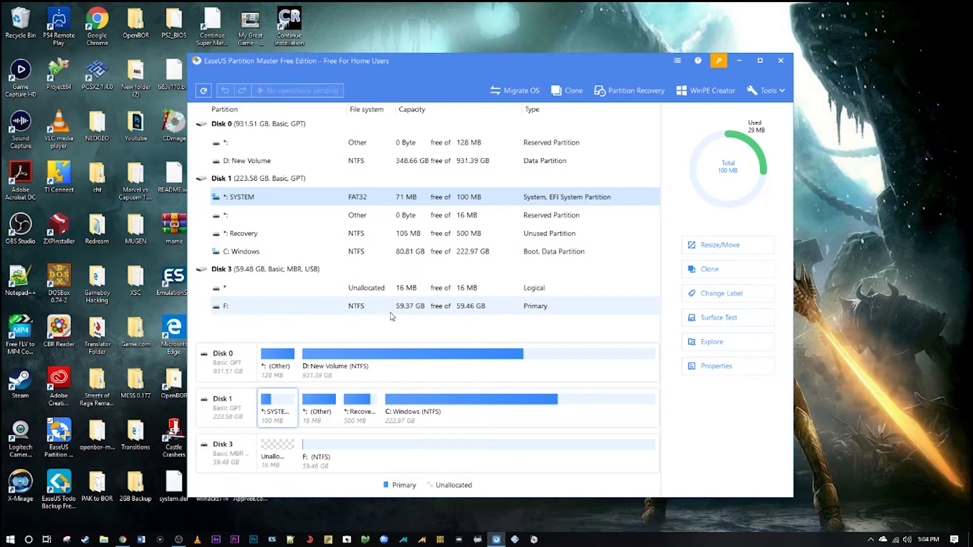
pyautogui.rightClick(448, 310)
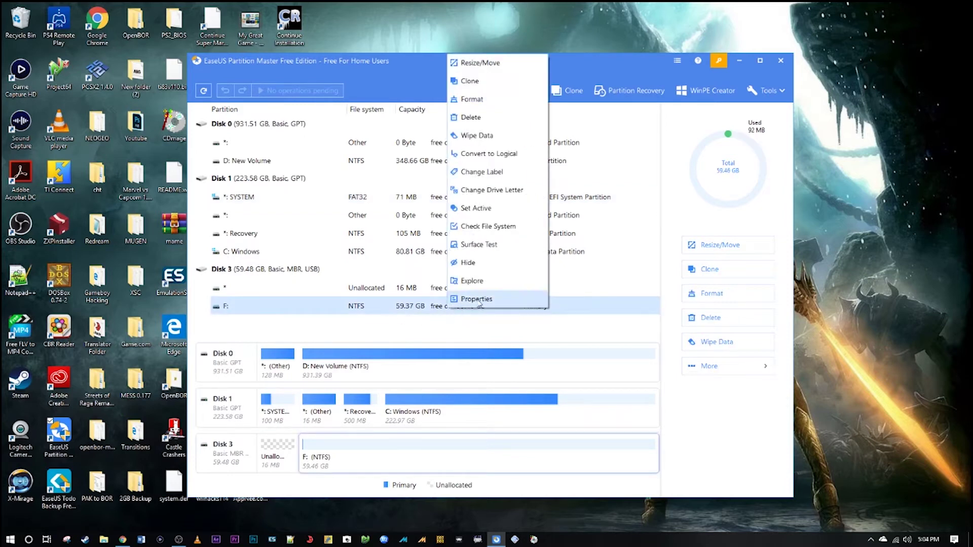
# Step: Format F: as FAT32 labelled '64GB Wii' with 16 KB clusters, accepting the data-erase warning
pyautogui.click(512, 101)
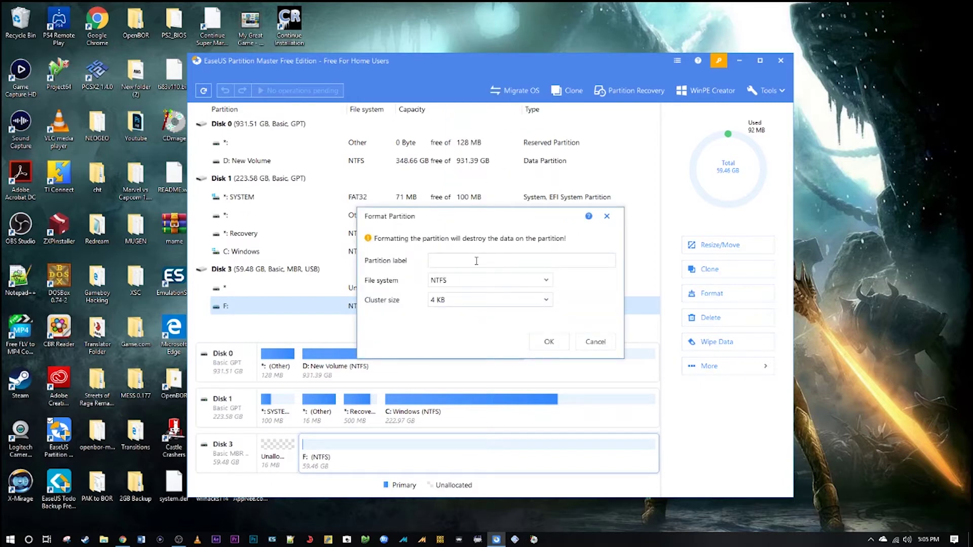
pyautogui.write('64GB Wii')
pyautogui.click(506, 284)
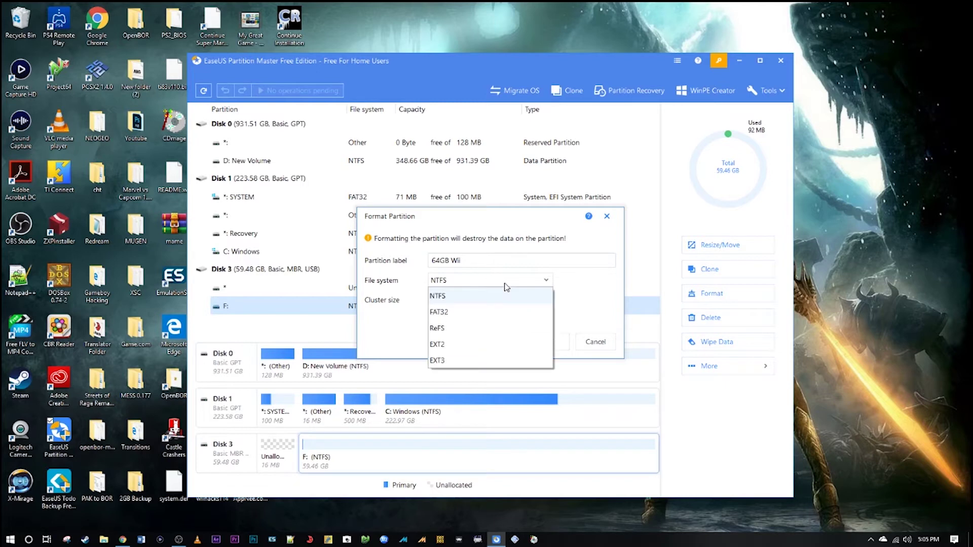
pyautogui.click(494, 311)
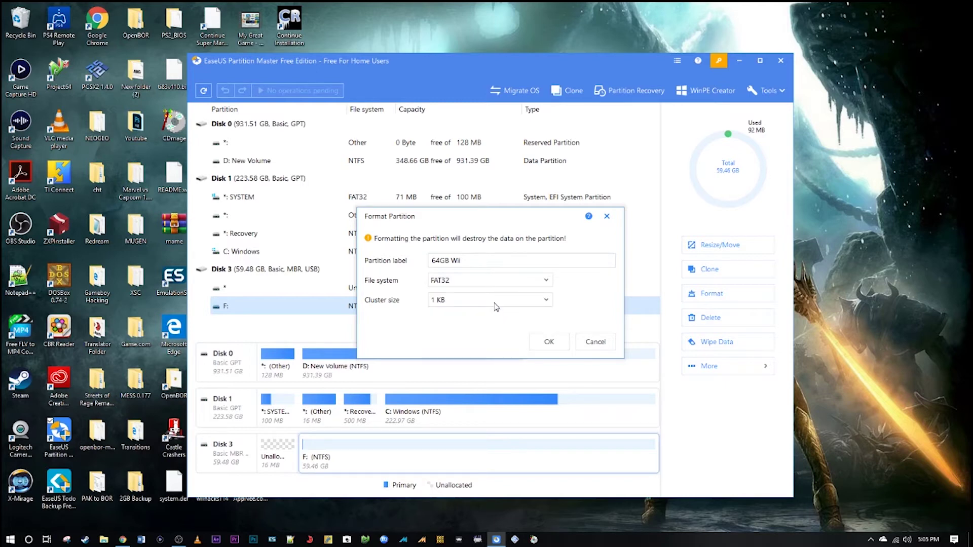
pyautogui.click(496, 302)
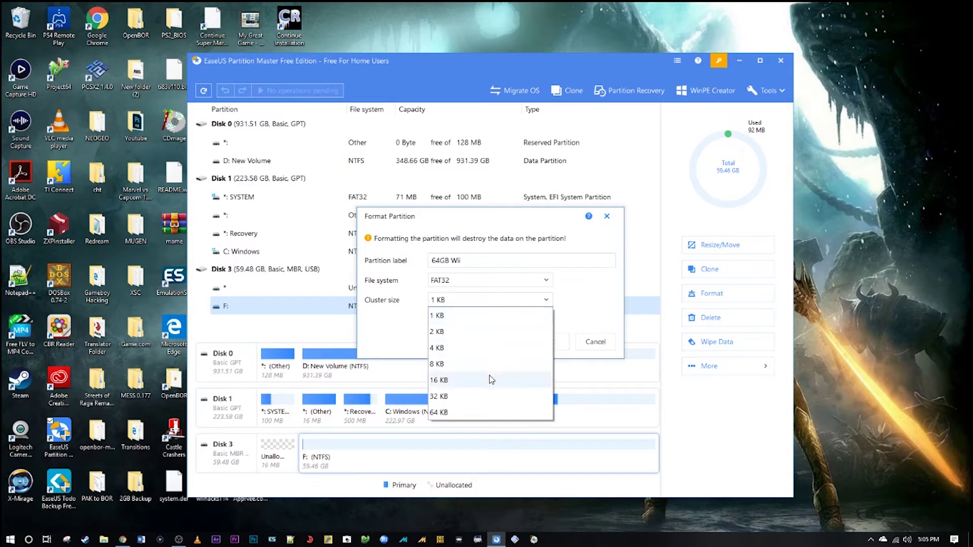
pyautogui.click(490, 378)
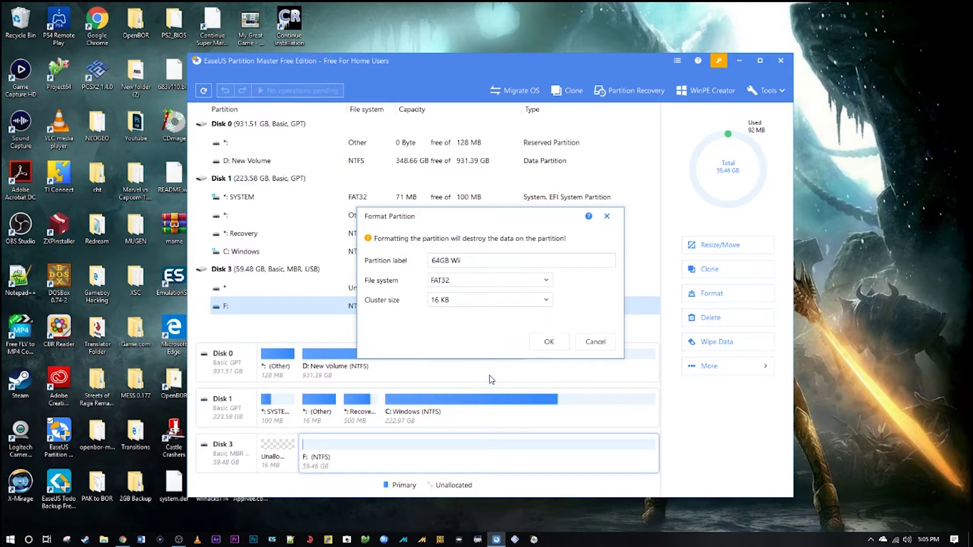
pyautogui.click(549, 343)
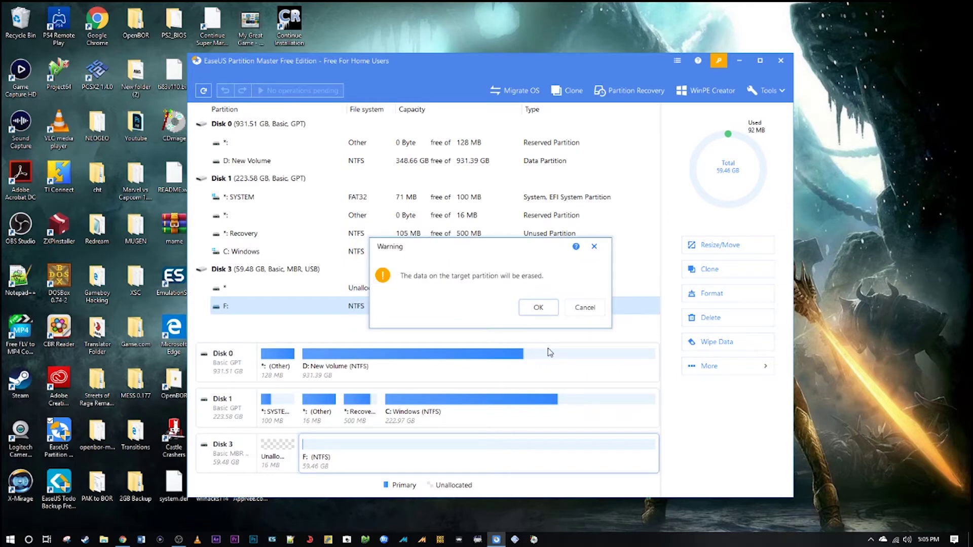
pyautogui.click(538, 307)
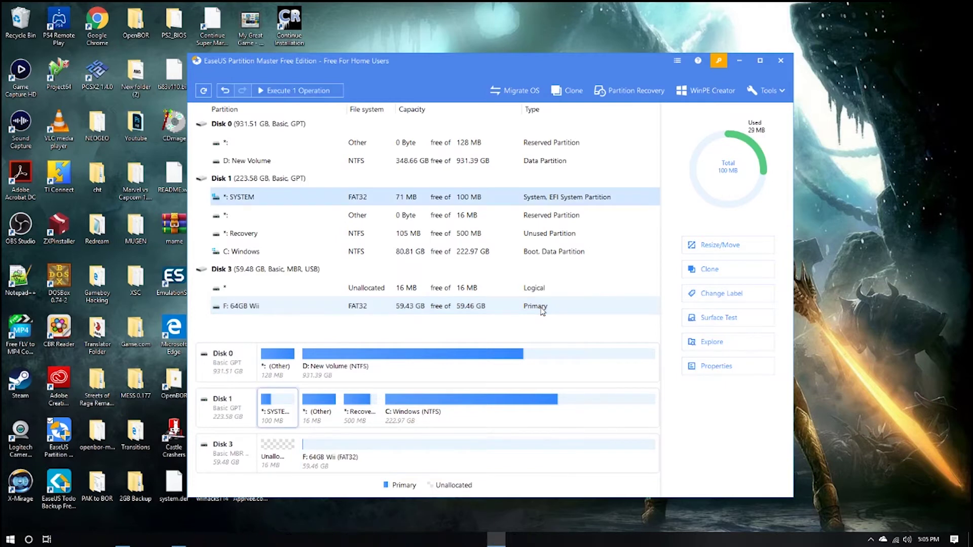
# Step: Apply the queued FAT32 format of F:, close the finished report, and minimize the window
pyautogui.click(310, 90)
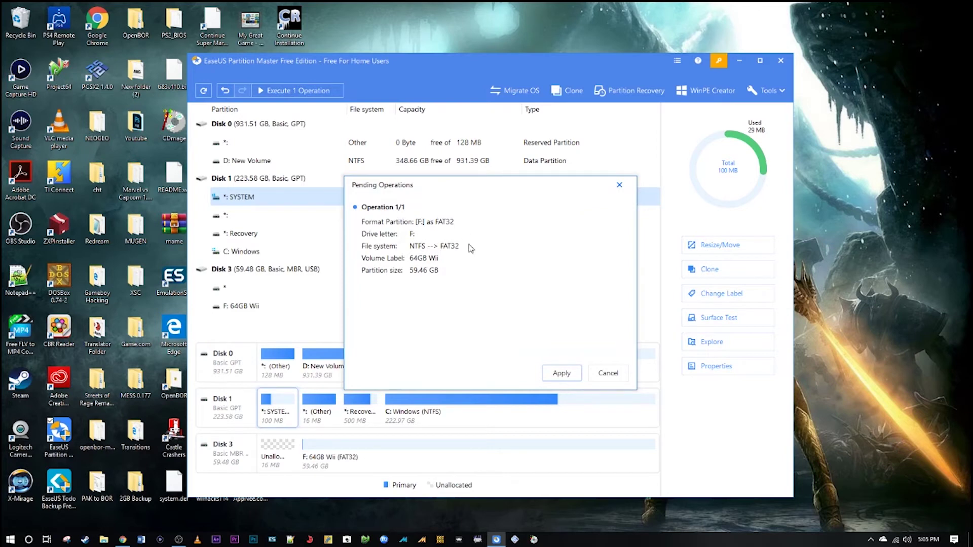
pyautogui.click(567, 372)
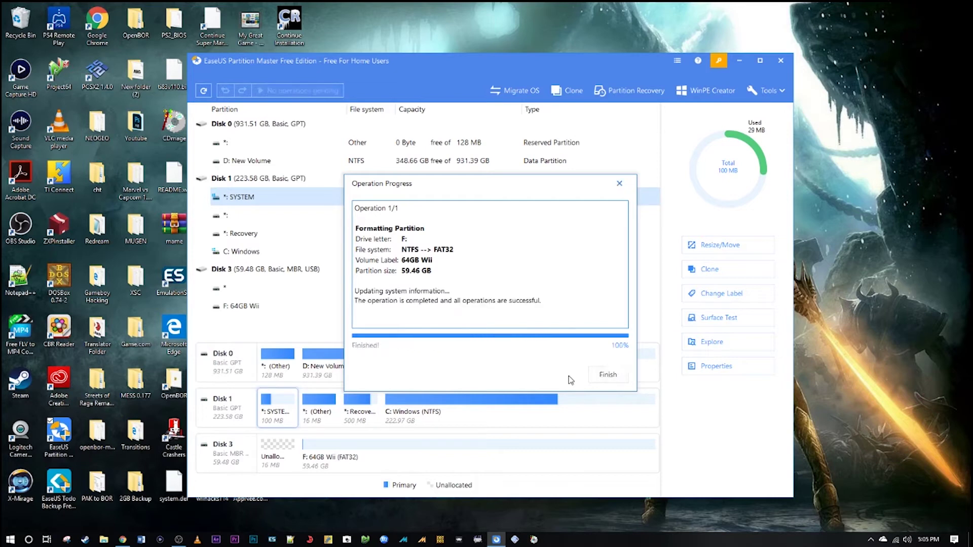
pyautogui.click(604, 375)
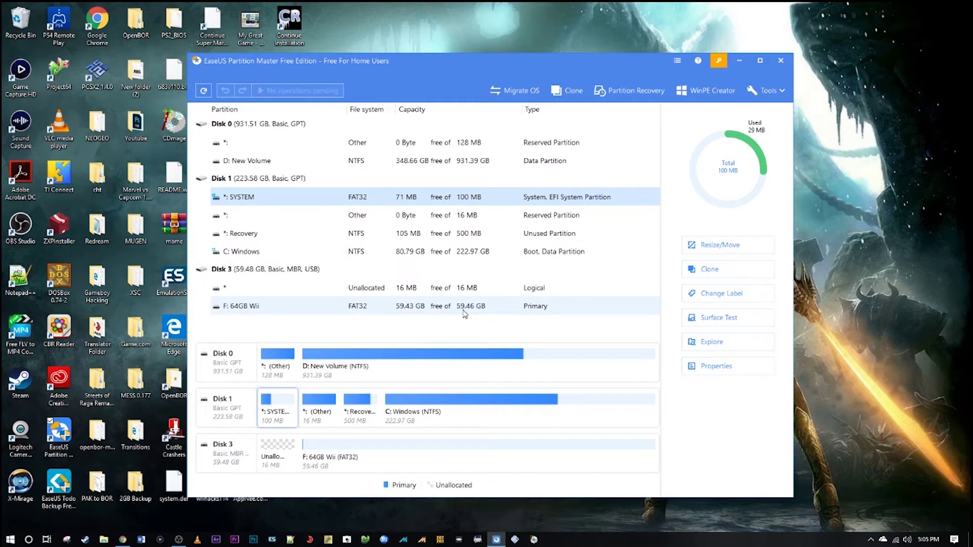
pyautogui.click(740, 61)
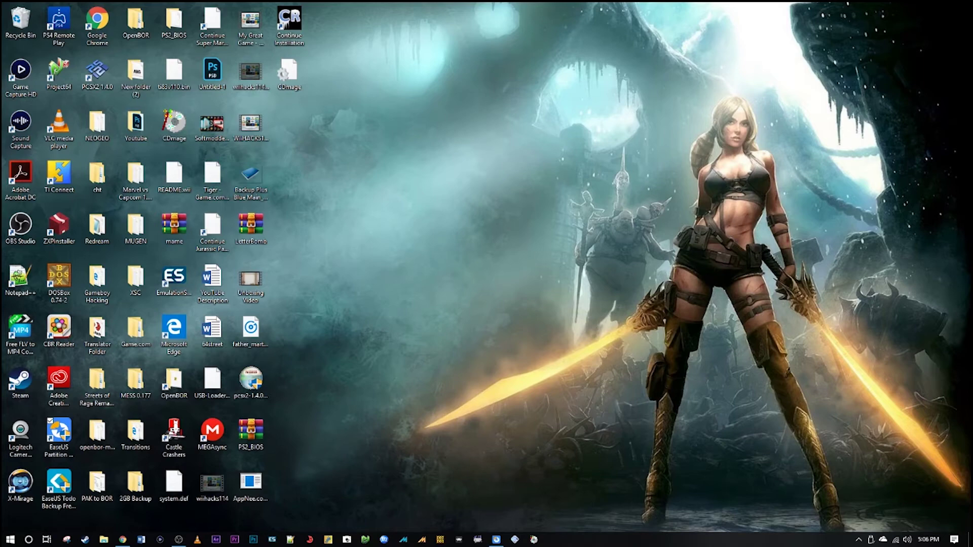
pyautogui.moveTo(498, 540)
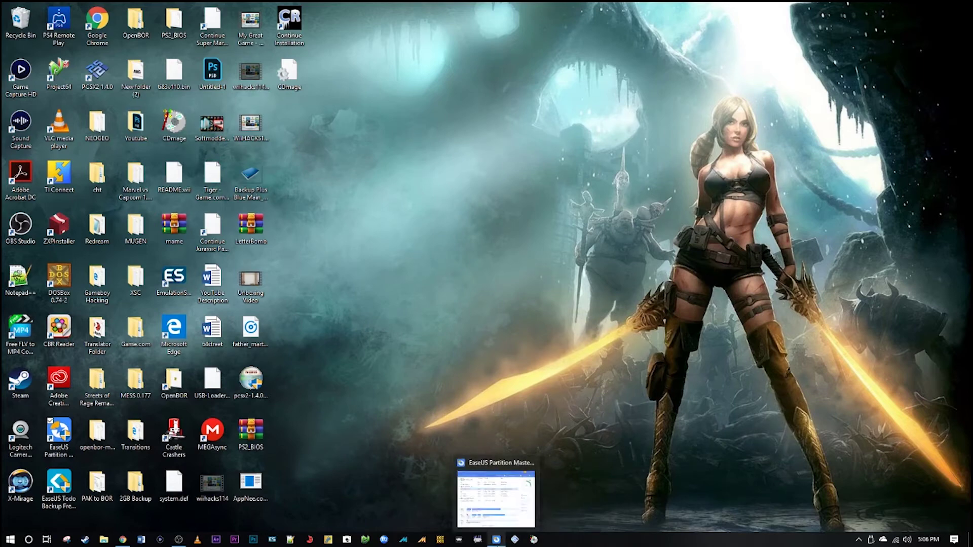
pyautogui.click(497, 499)
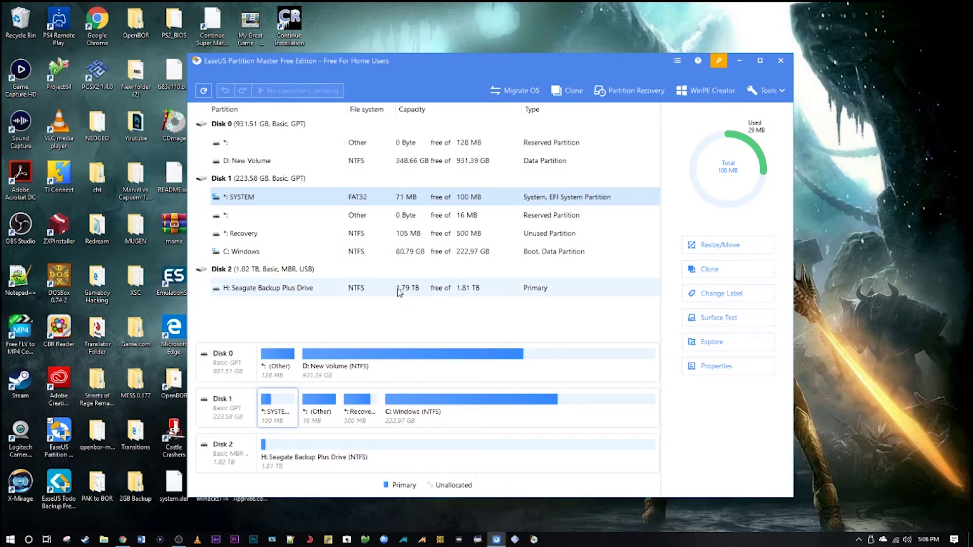
# Step: Queue the H: Seagate Backup Plus Drive for a FAT32 format with 32 KB clusters, accepting the erase warning
pyautogui.rightClick(324, 292)
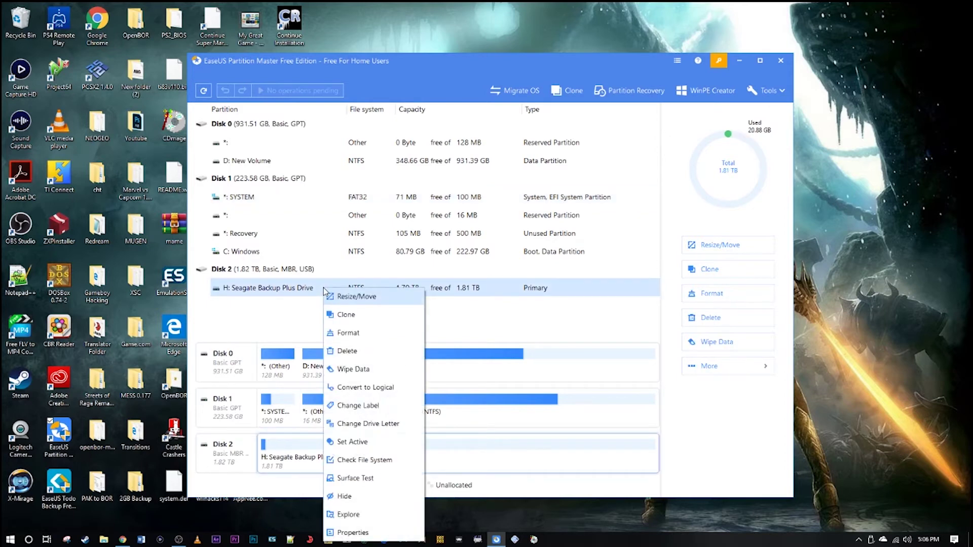
pyautogui.click(368, 332)
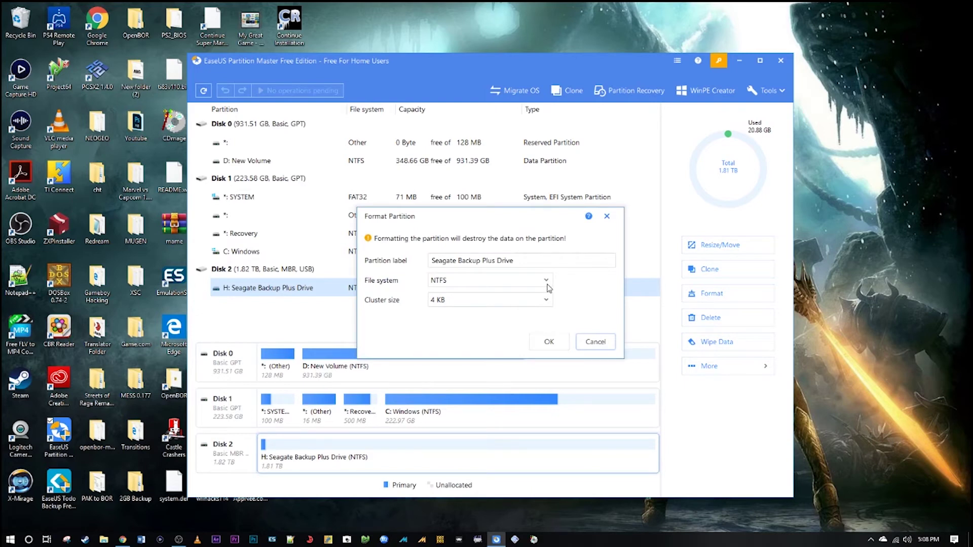
pyautogui.click(547, 284)
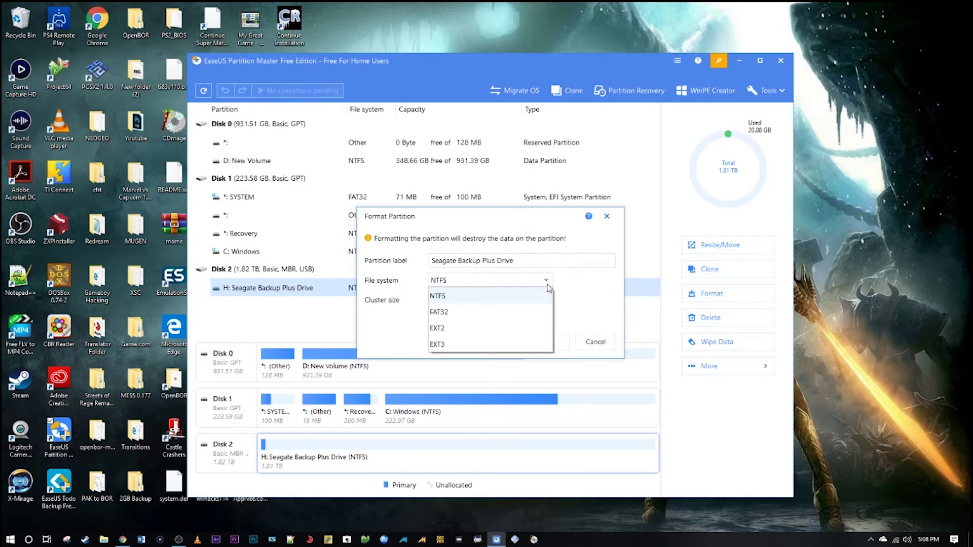
pyautogui.click(539, 312)
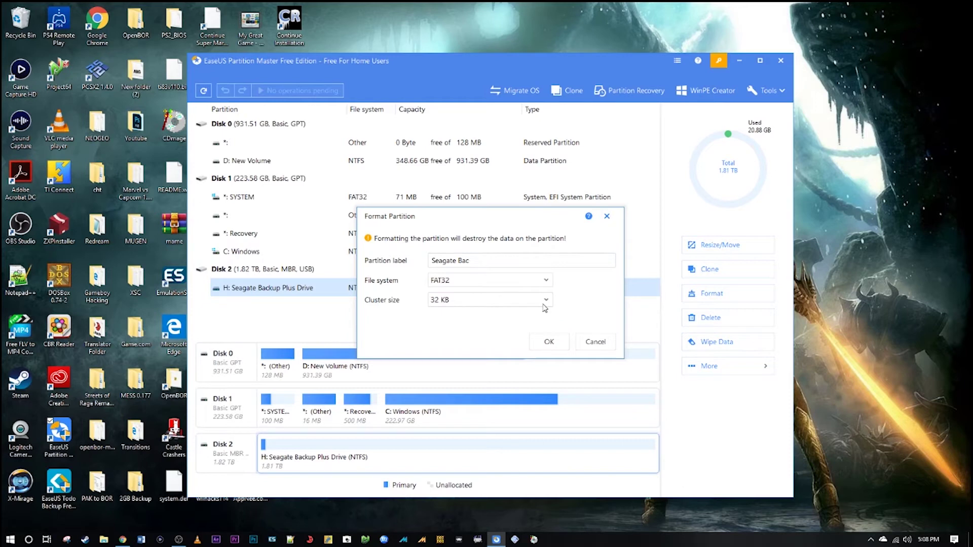
pyautogui.click(546, 301)
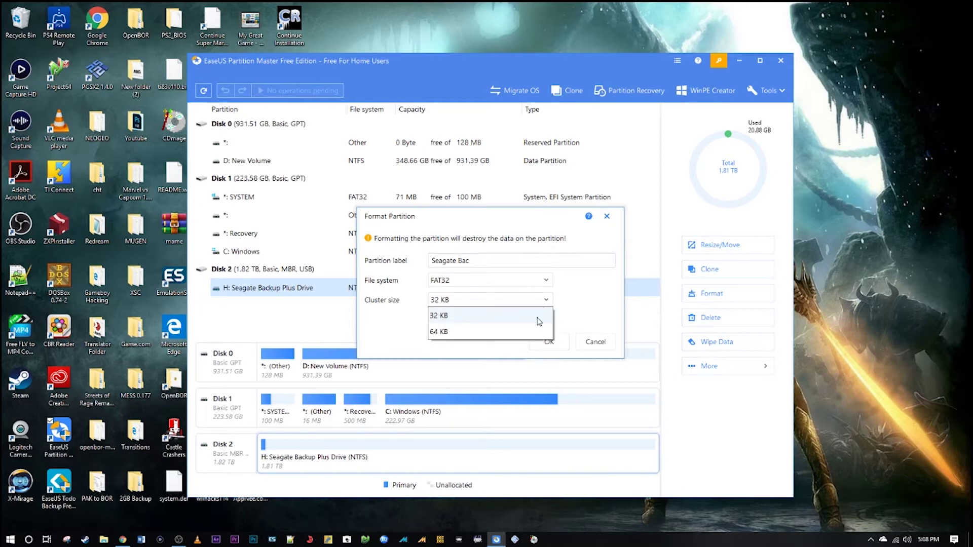
pyautogui.click(540, 321)
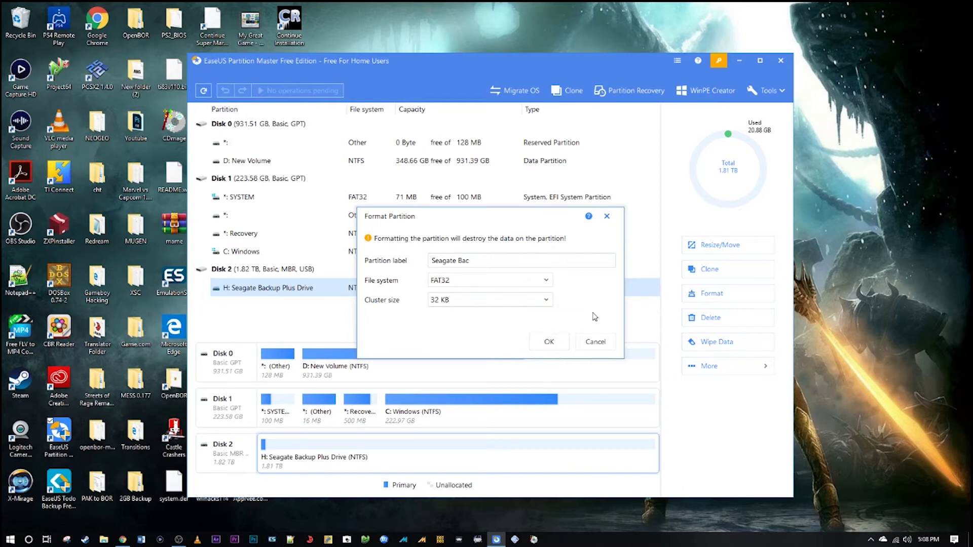
pyautogui.click(556, 346)
pyautogui.click(537, 310)
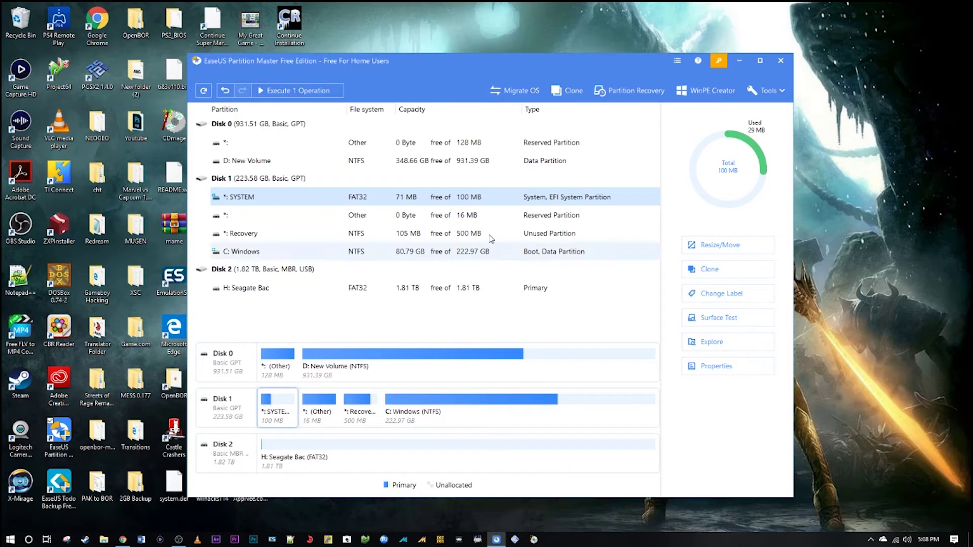
# Step: Execute the pending FAT32 format of the Seagate H: partition and close the completion report
pyautogui.click(331, 89)
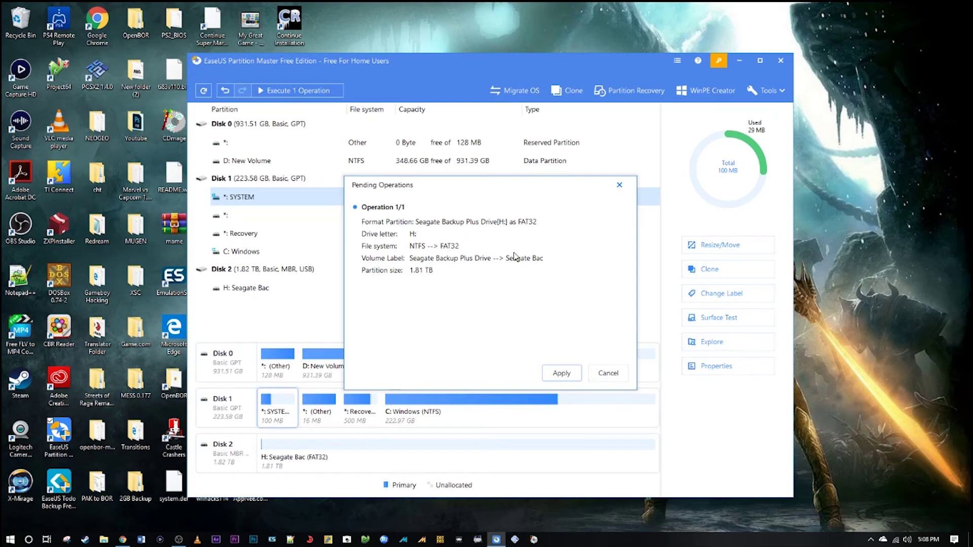
pyautogui.click(558, 375)
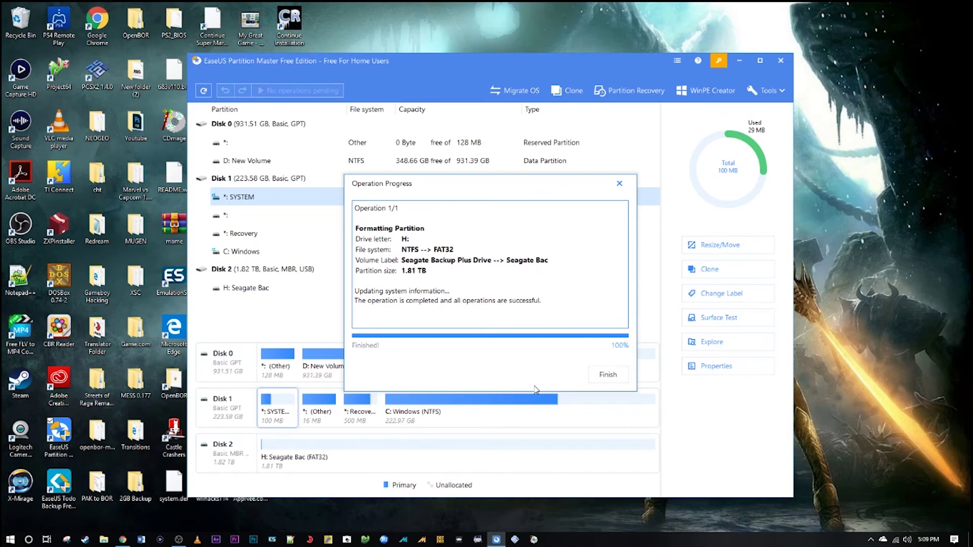
pyautogui.click(592, 376)
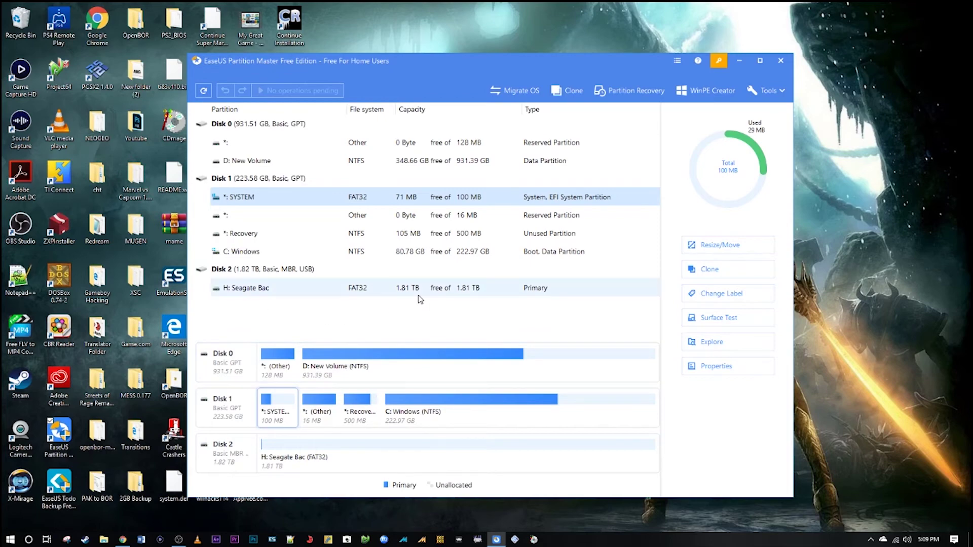
pyautogui.click(104, 540)
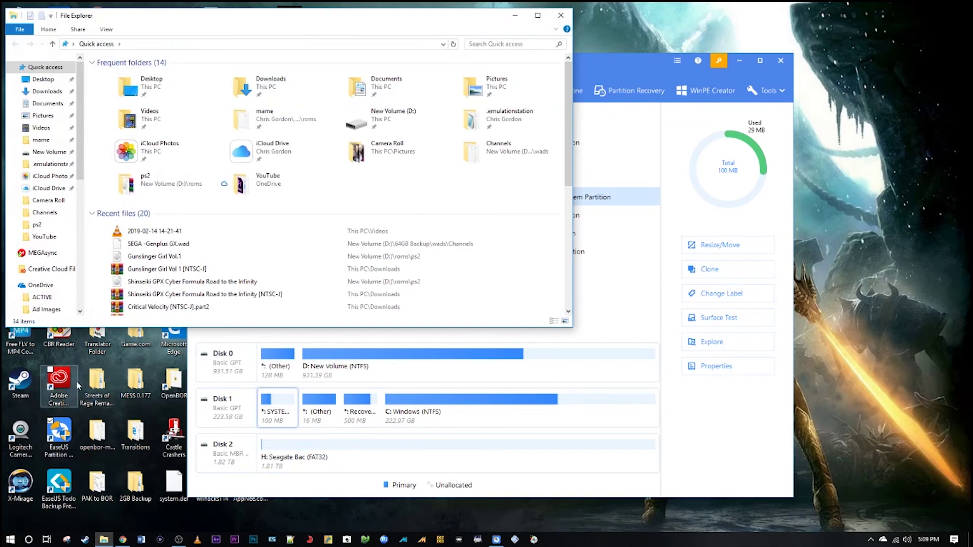
pyautogui.scroll(-10, 43, 252)
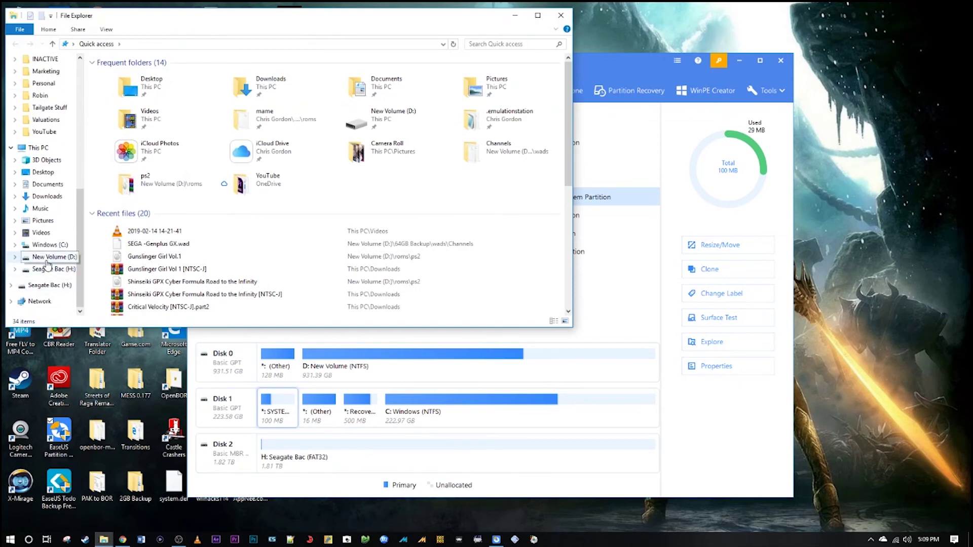
pyautogui.click(49, 269)
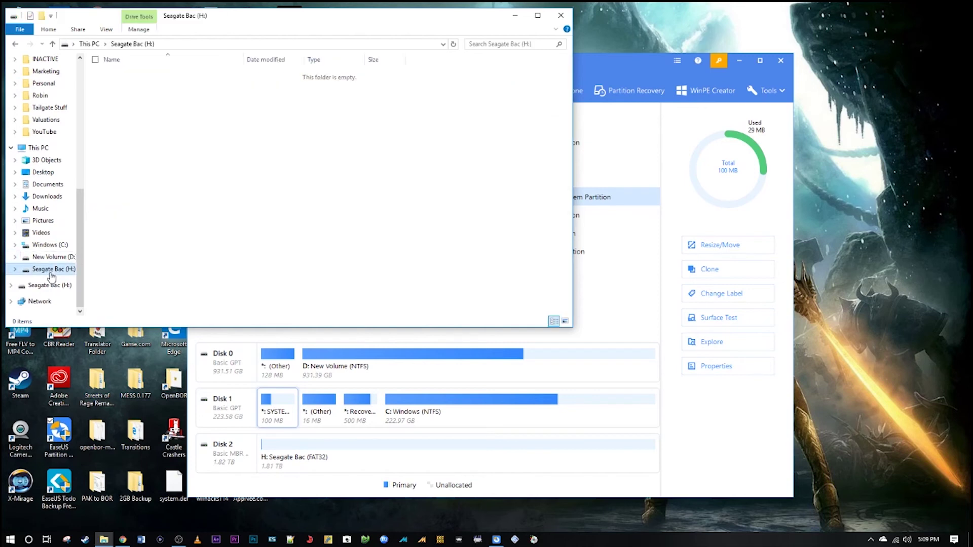
pyautogui.rightClick(51, 276)
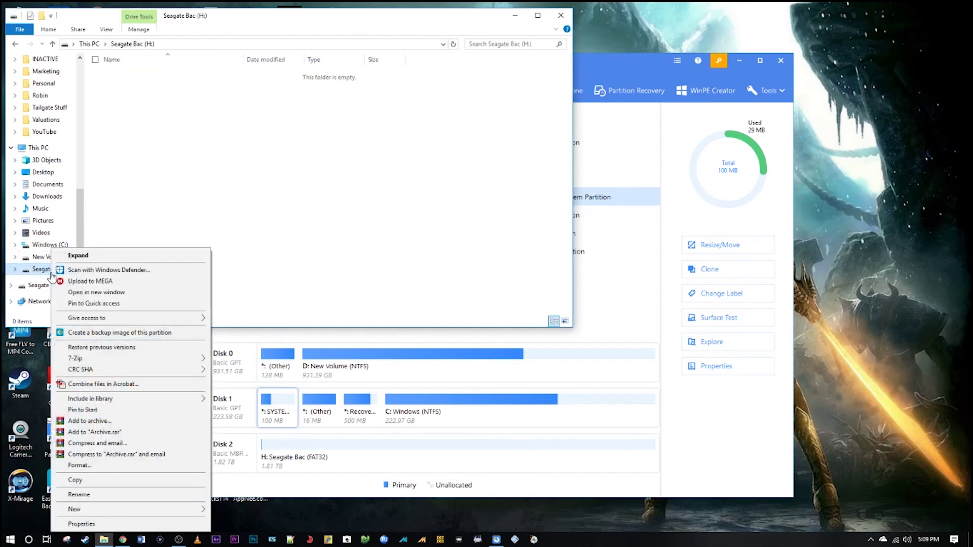
pyautogui.click(86, 524)
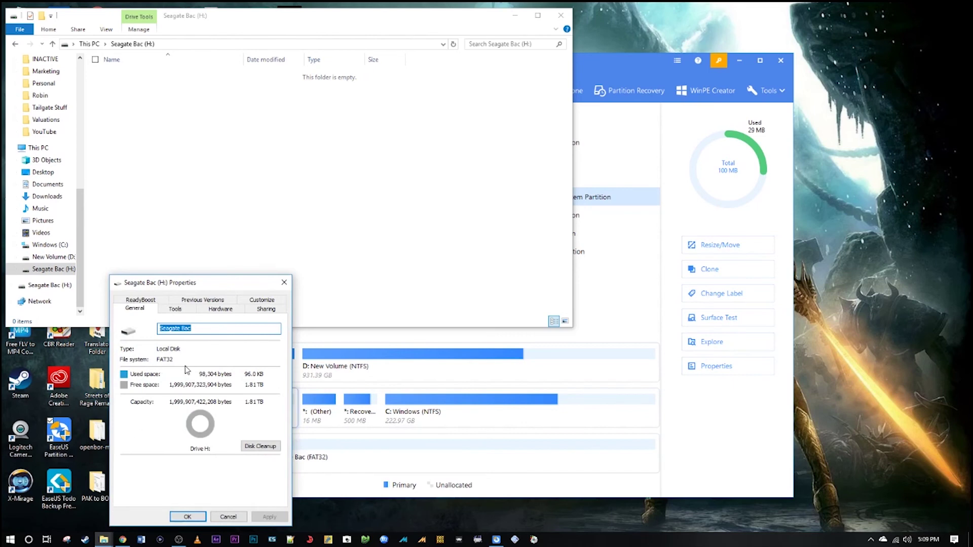
pyautogui.click(228, 517)
pyautogui.click(560, 15)
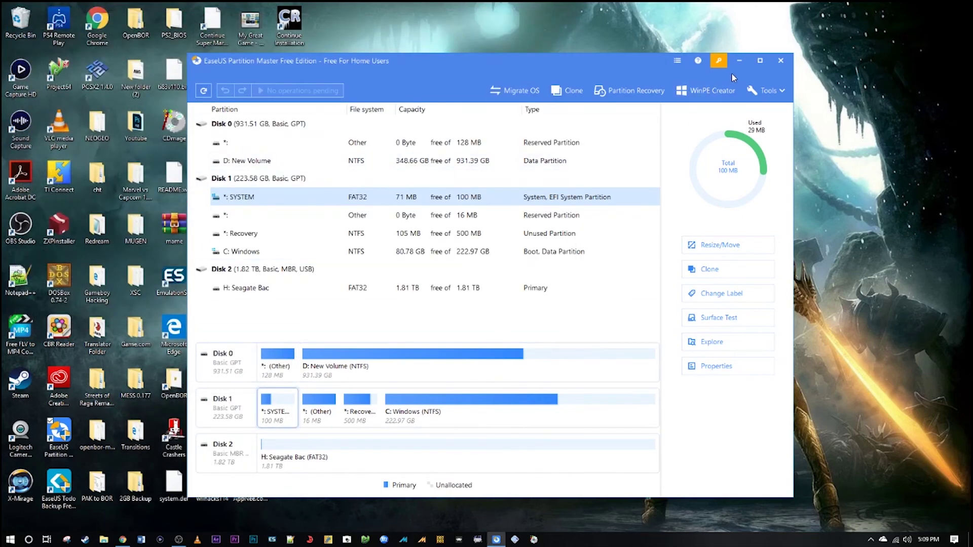
# Step: Minimize the EaseUS Partition Master window to the desktop
pyautogui.click(739, 60)
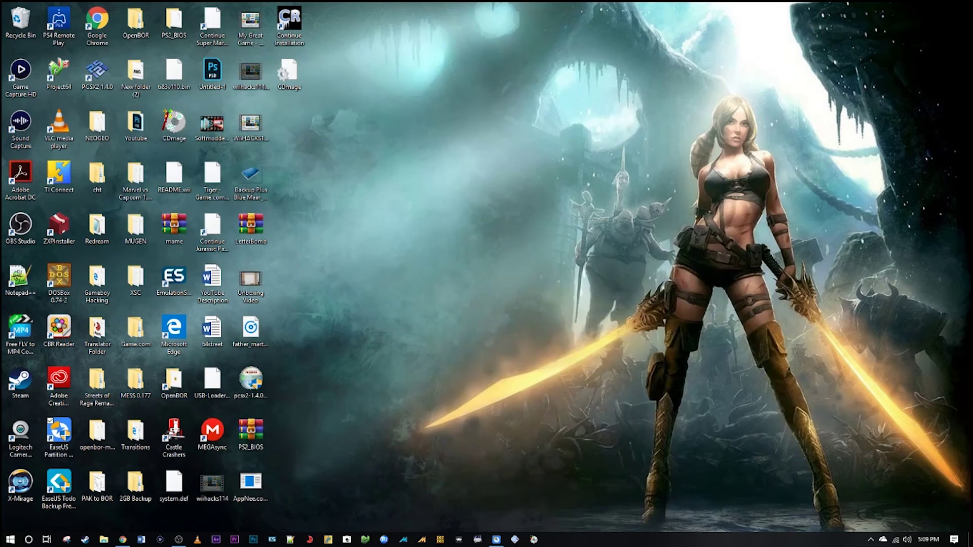